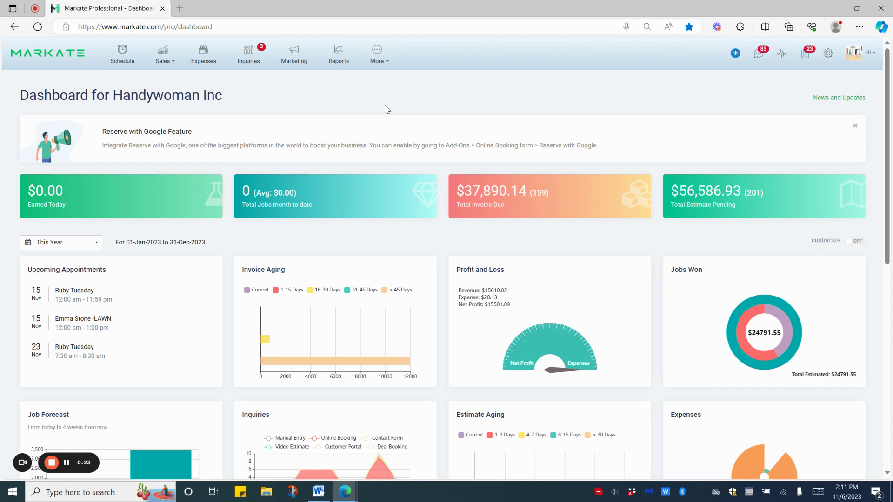
- Go to More > Add-ons and manage the Online Booking add-on to reach its Reserve with Google setup
{"action": "left_click", "coordinate": [377, 60]}
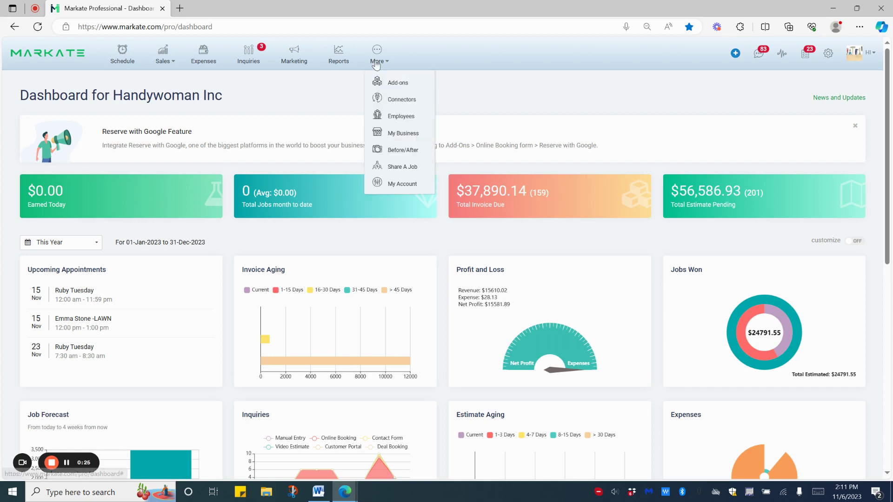
{"action": "left_click", "coordinate": [378, 82]}
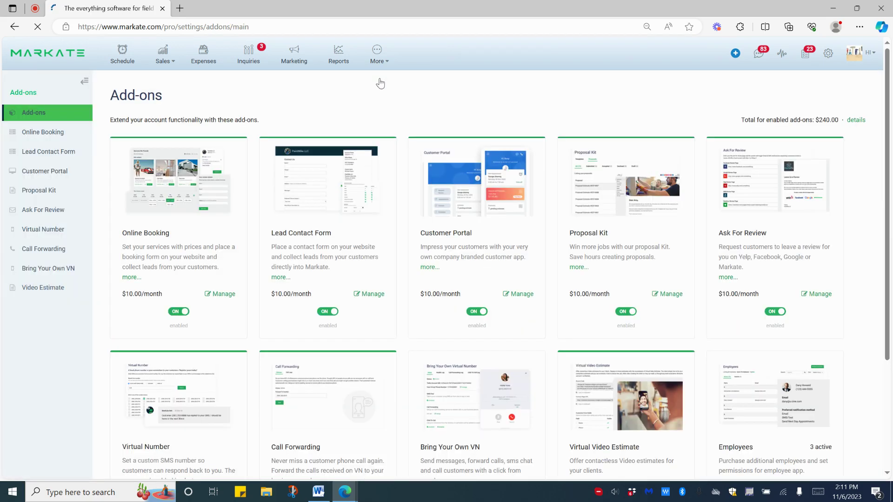
{"action": "left_click", "coordinate": [222, 296]}
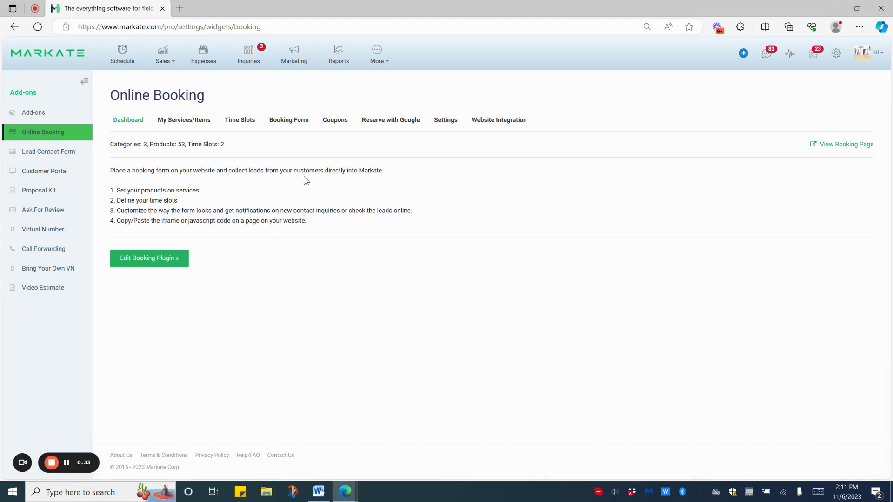
{"action": "left_click", "coordinate": [385, 121]}
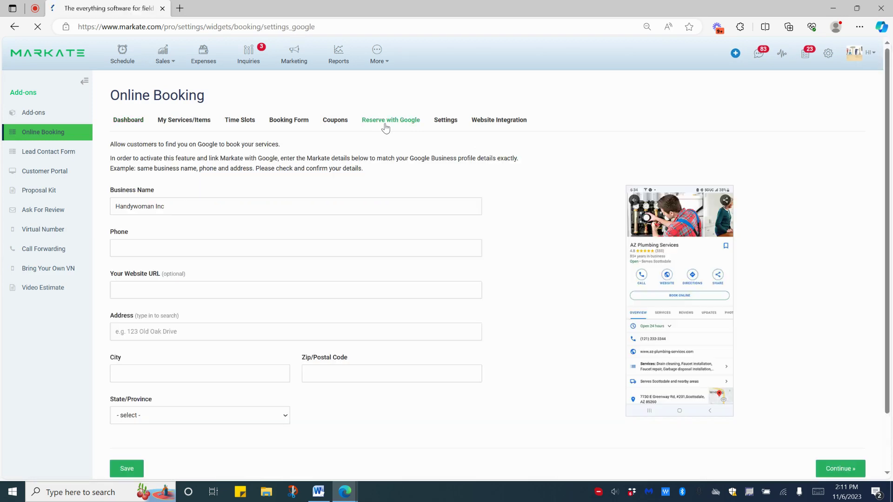